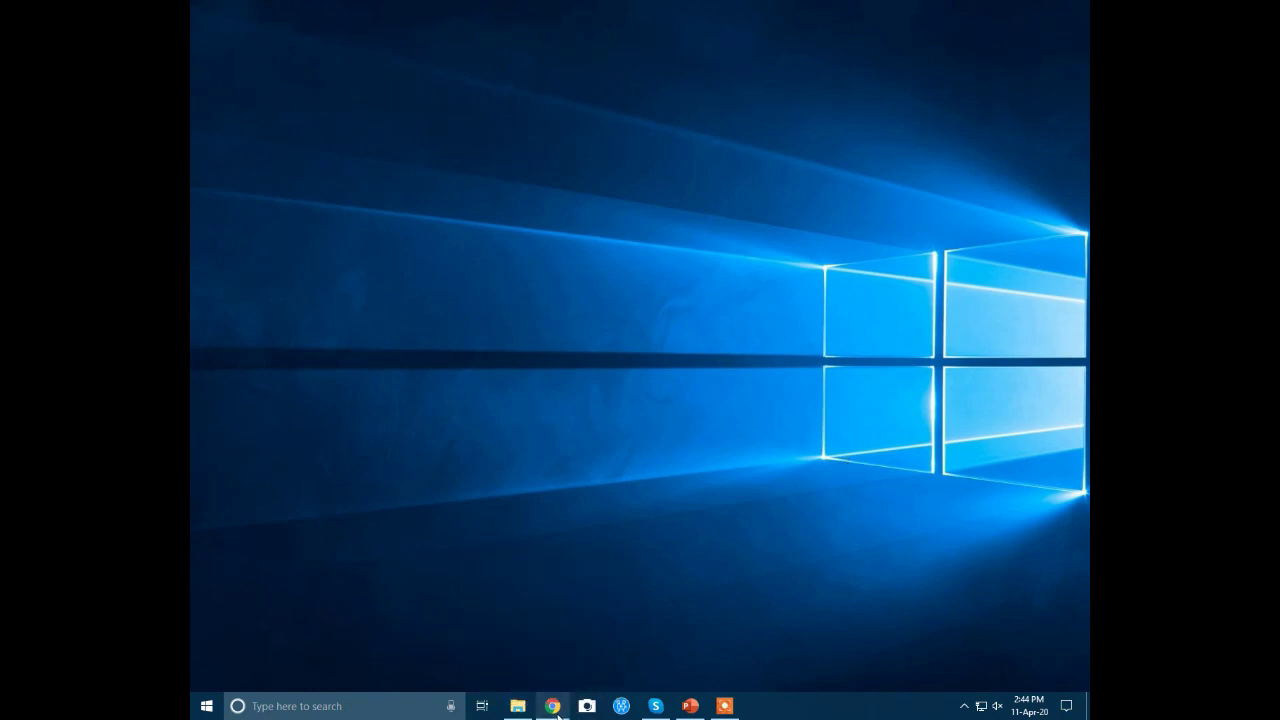
- Check My TO DOs for the pending Rs 3350 fee challan due April 21, 2020
{"action": "left_click", "coordinate": [558, 670]}
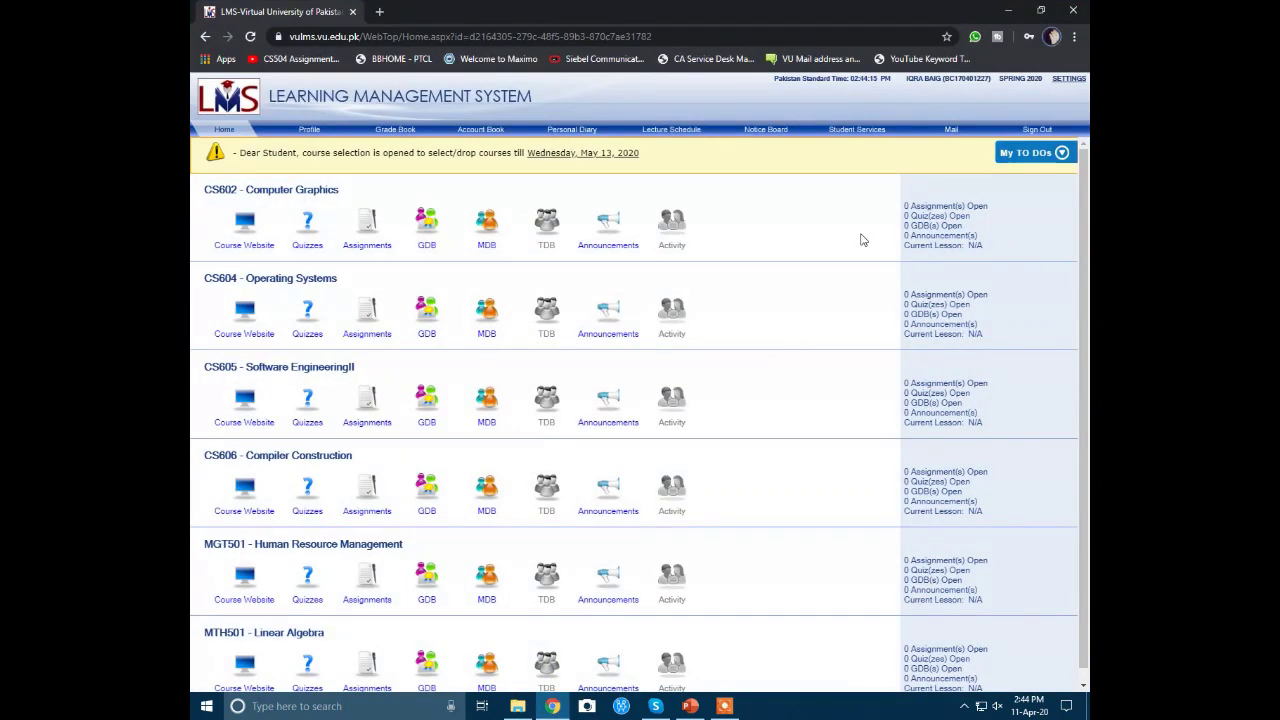
{"action": "left_click", "coordinate": [1062, 155]}
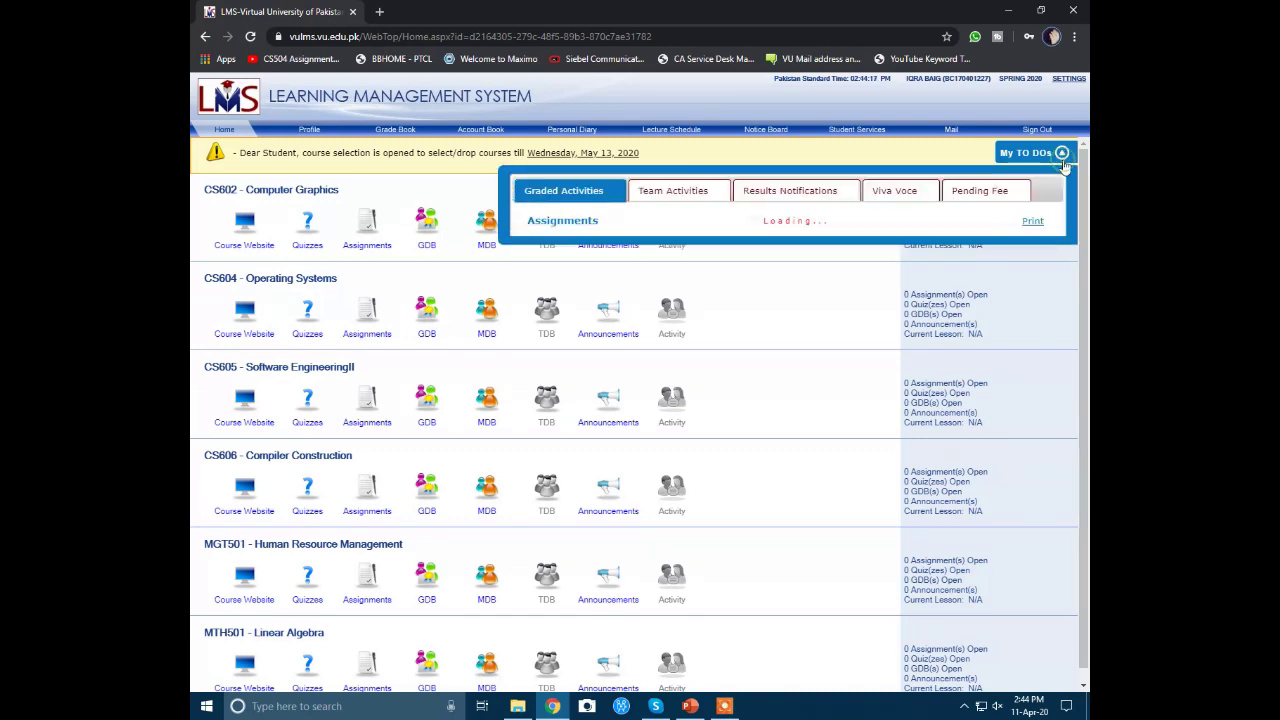
{"action": "left_click", "coordinate": [975, 197]}
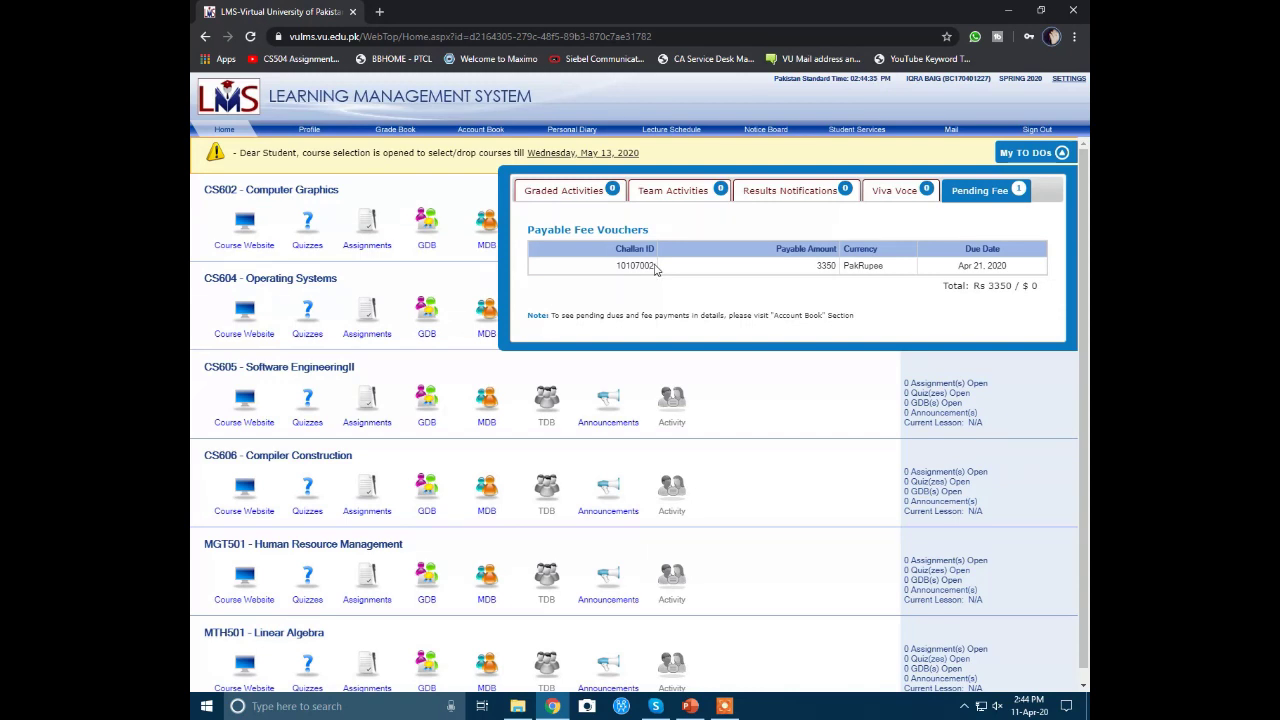
{"action": "left_click_drag", "start_coordinate": [614, 265], "coordinate": [636, 264]}
{"action": "left_click", "coordinate": [1062, 155]}
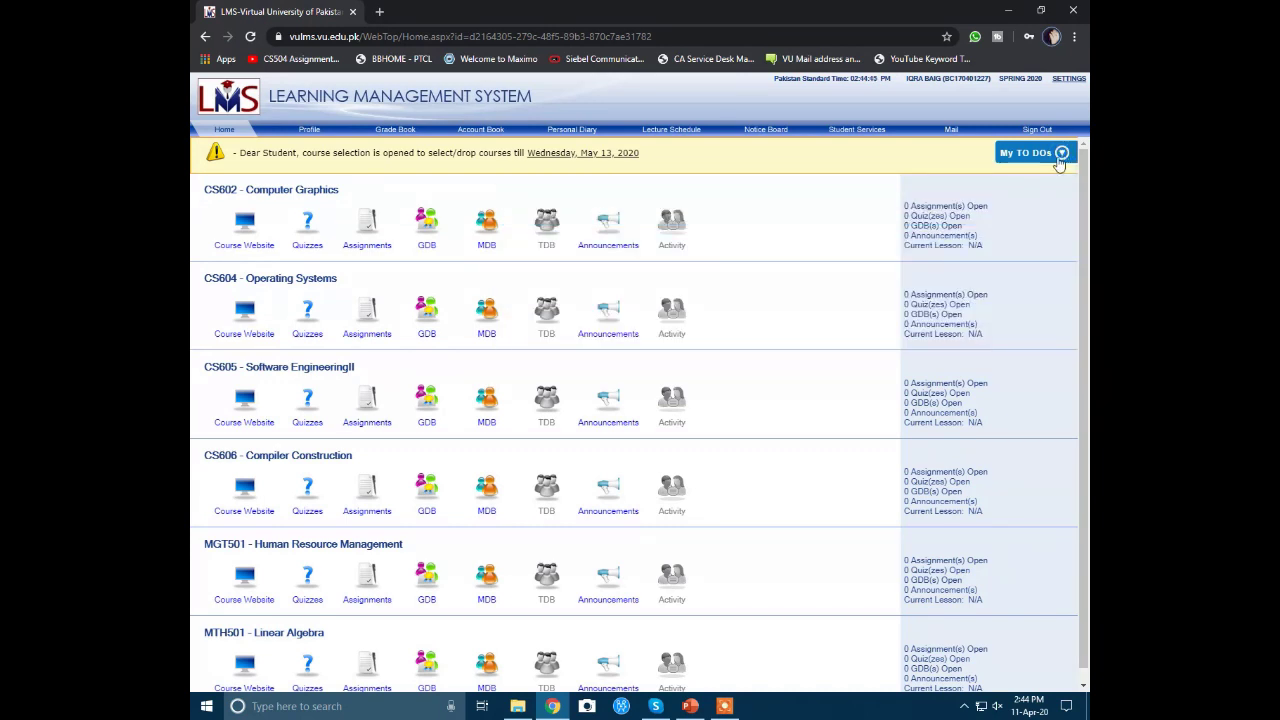
- Print-preview the UnPaid Rs 3350 challan from the Account Book in a new tab
{"action": "left_click", "coordinate": [477, 133]}
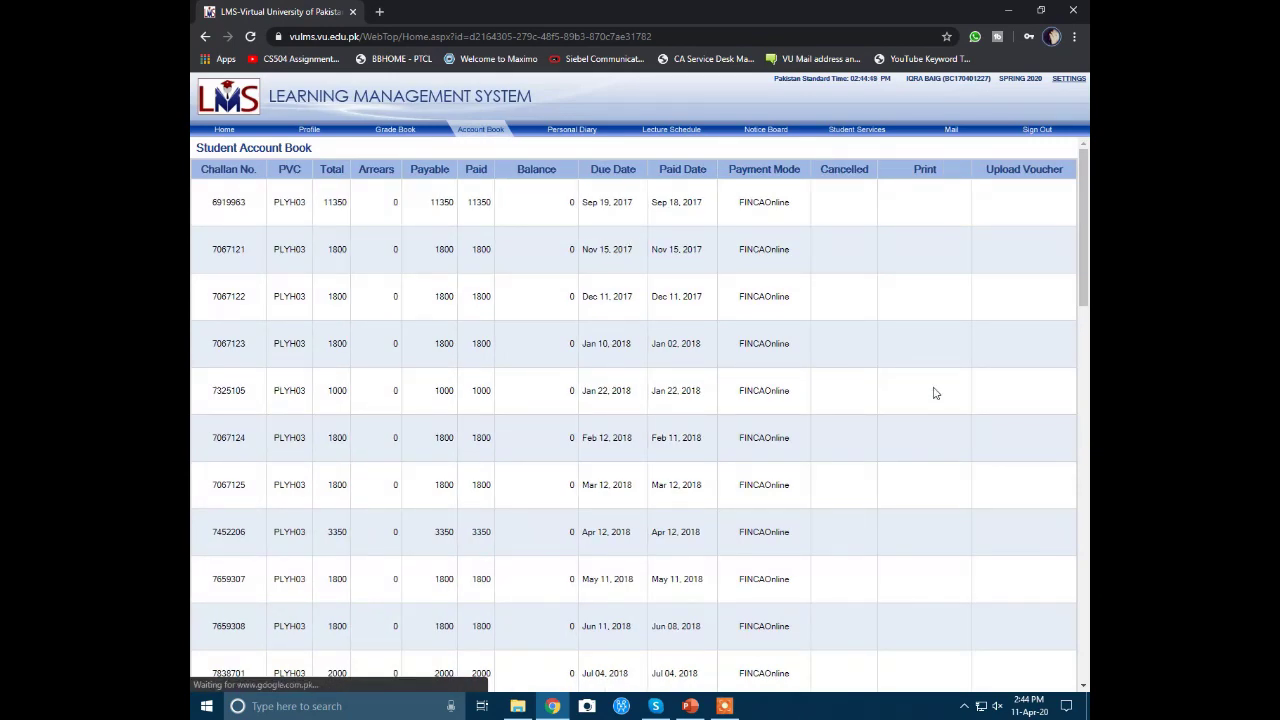
{"action": "left_click_drag", "start_coordinate": [1086, 248], "coordinate": [1060, 562]}
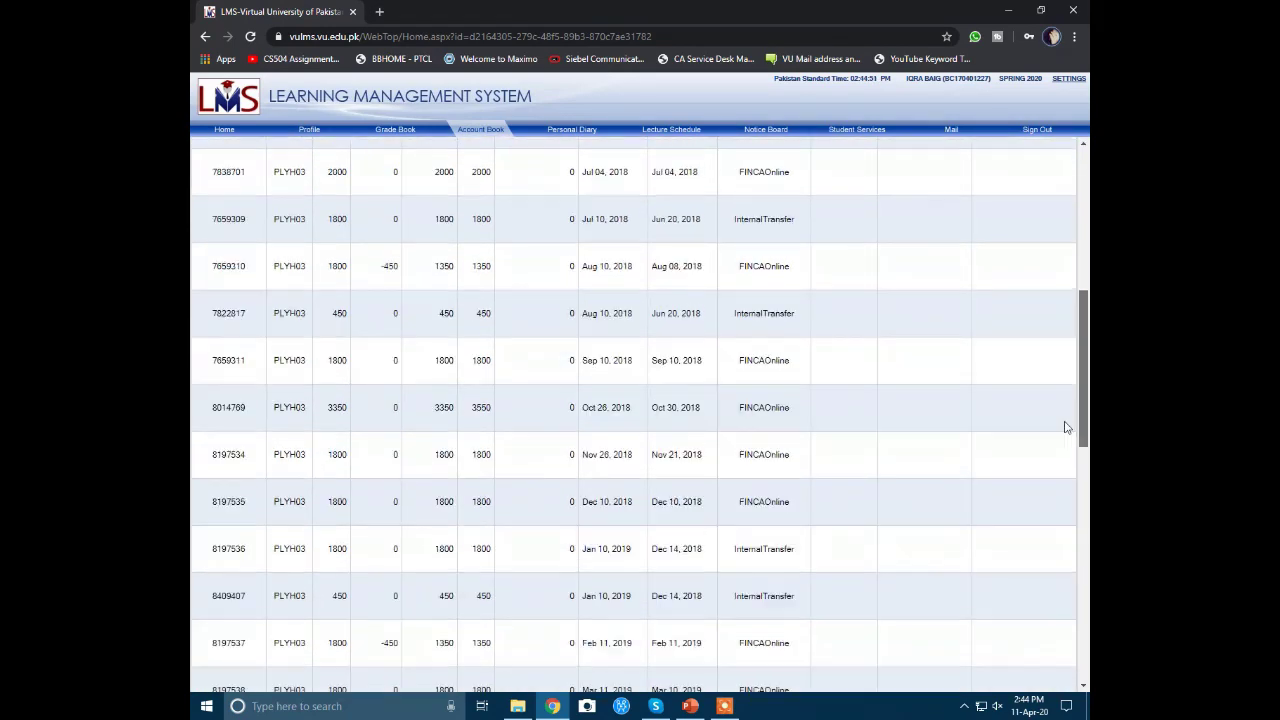
{"action": "scroll", "coordinate": [1060, 562], "scroll_direction": "down", "scroll_amount": 3}
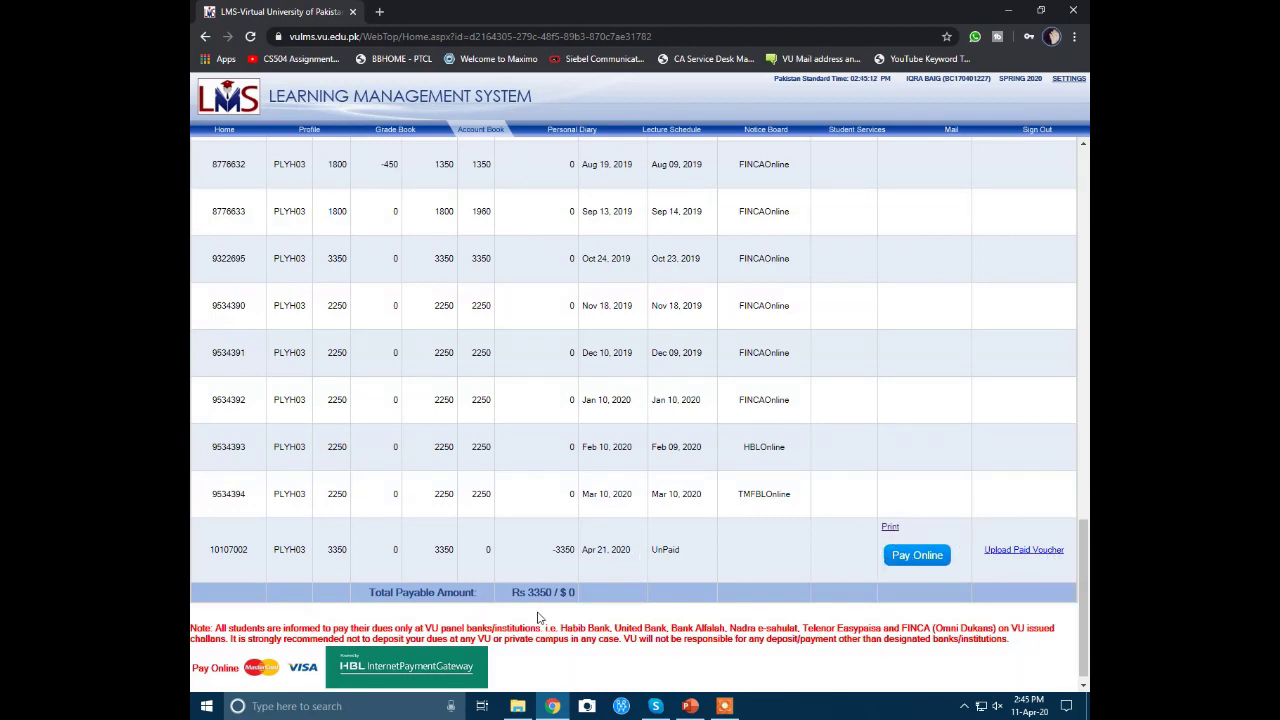
{"action": "left_click", "coordinate": [890, 527]}
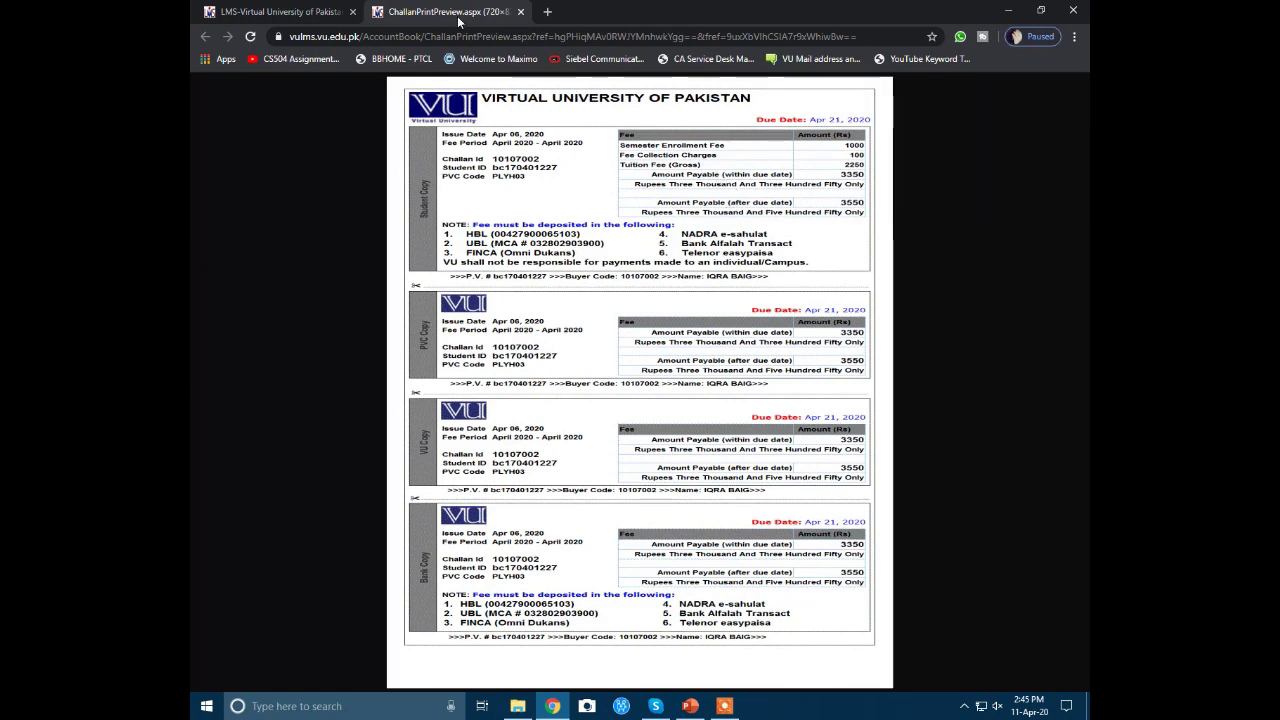
{"action": "left_click", "coordinate": [283, 12]}
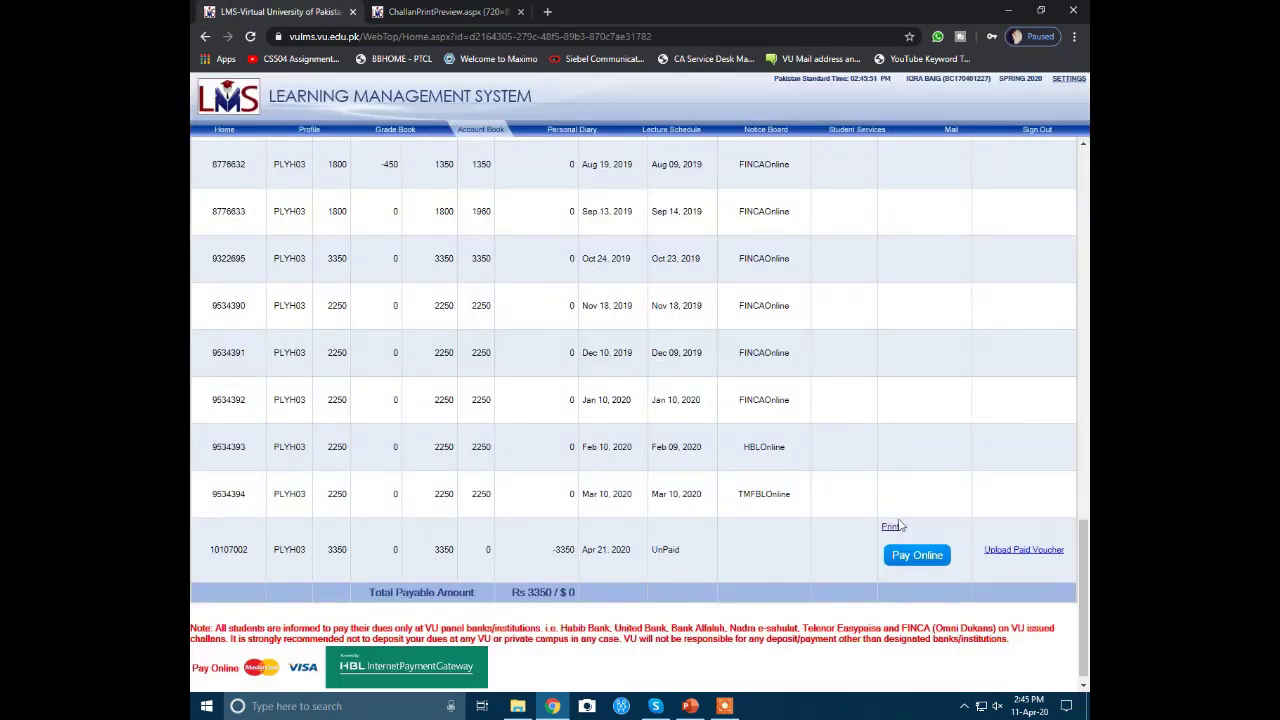
- Start a paid-voucher upload for the unpaid challan with HBL as the bank
{"action": "left_click", "coordinate": [1027, 554]}
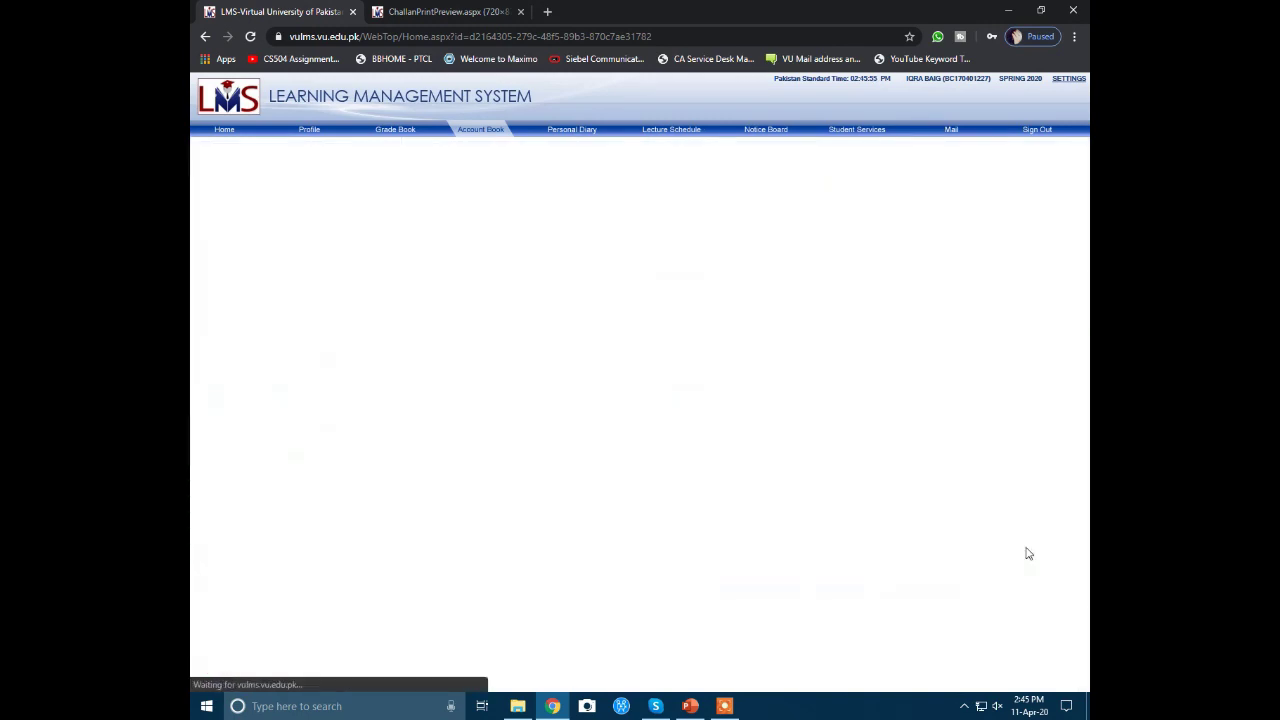
{"action": "scroll", "coordinate": [905, 474], "scroll_direction": "down", "scroll_amount": 3}
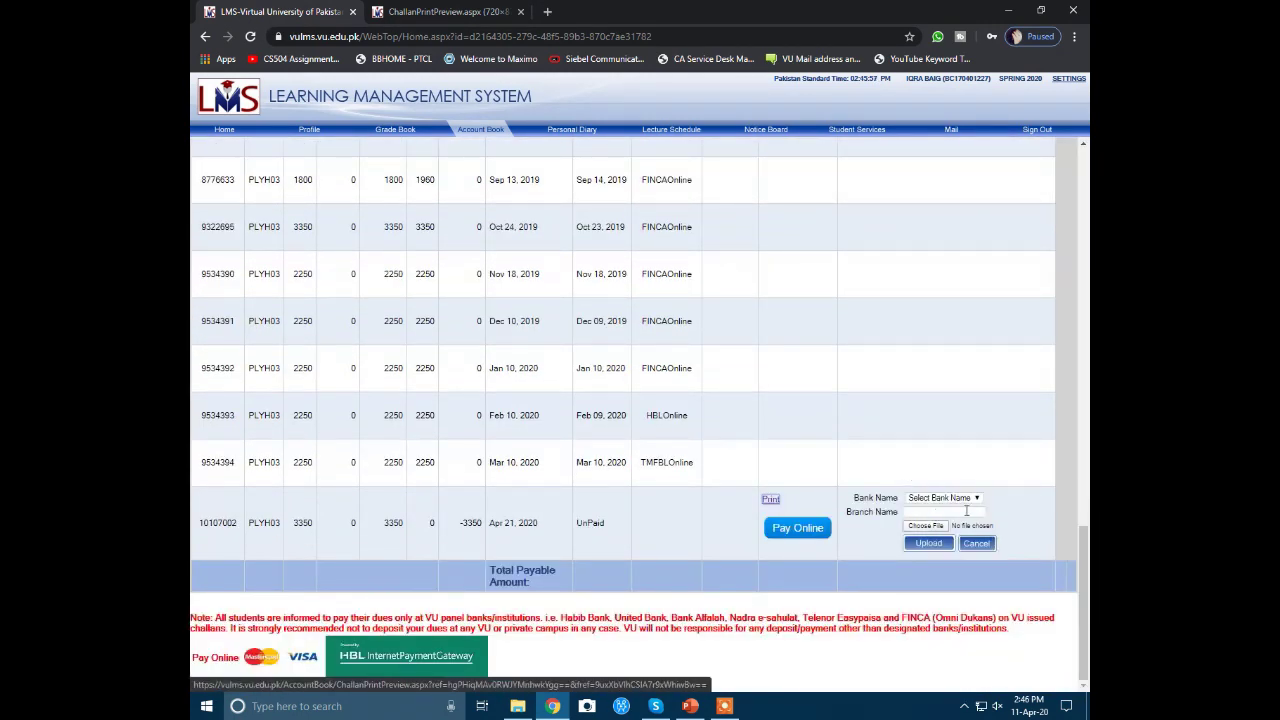
{"action": "left_click", "coordinate": [975, 498]}
{"action": "left_click", "coordinate": [918, 530]}
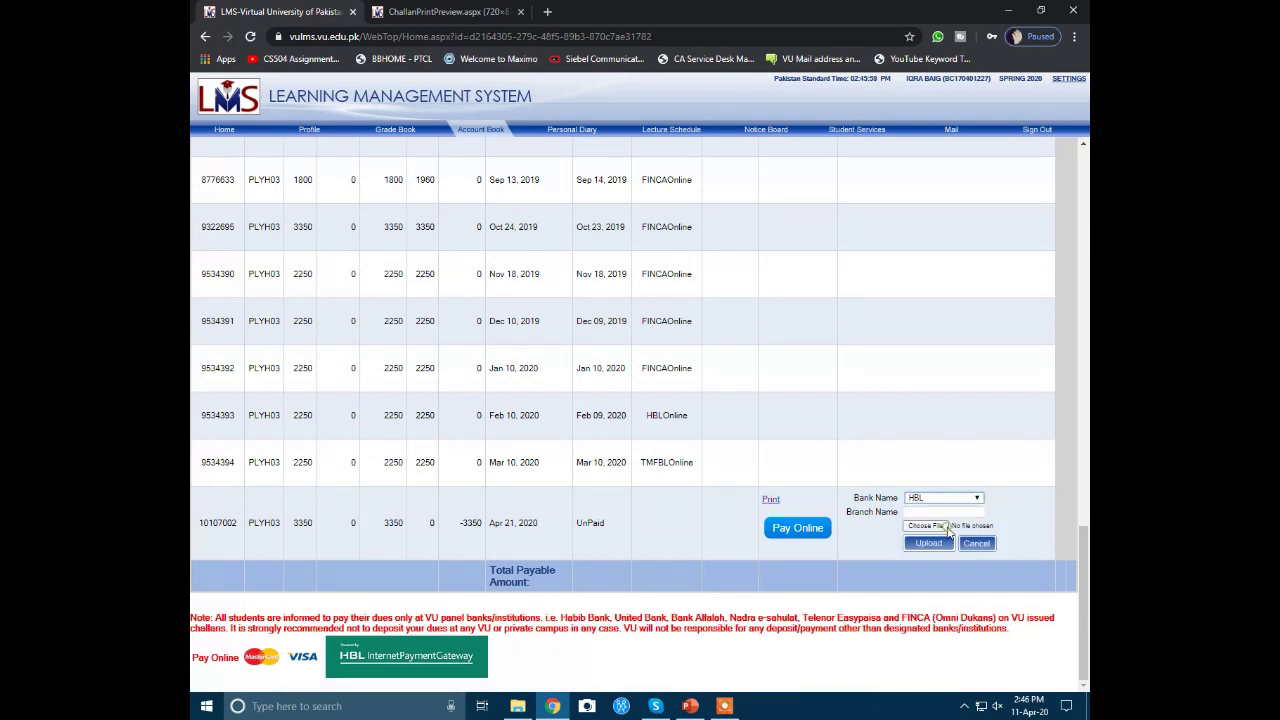
- Try attaching a voucher file, cancel the picker, and bring up the online payment form
{"action": "left_click", "coordinate": [913, 512]}
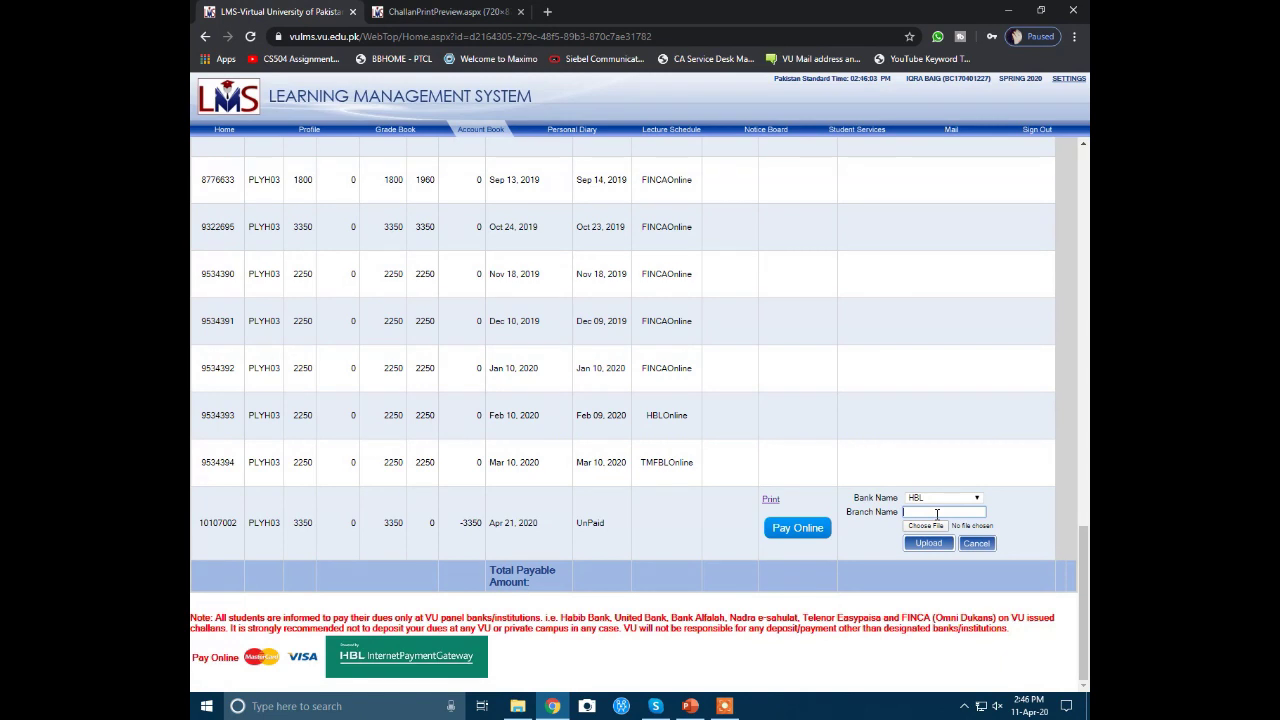
{"action": "left_click", "coordinate": [926, 525]}
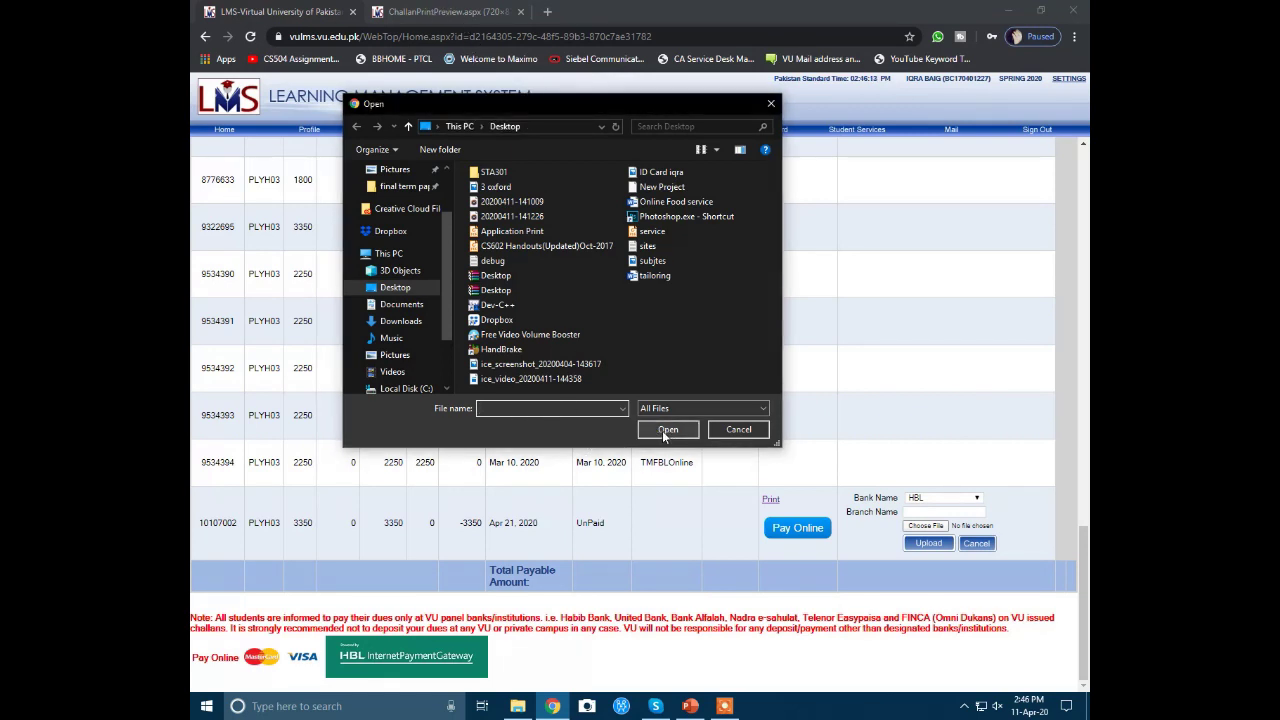
{"action": "left_click", "coordinate": [740, 431]}
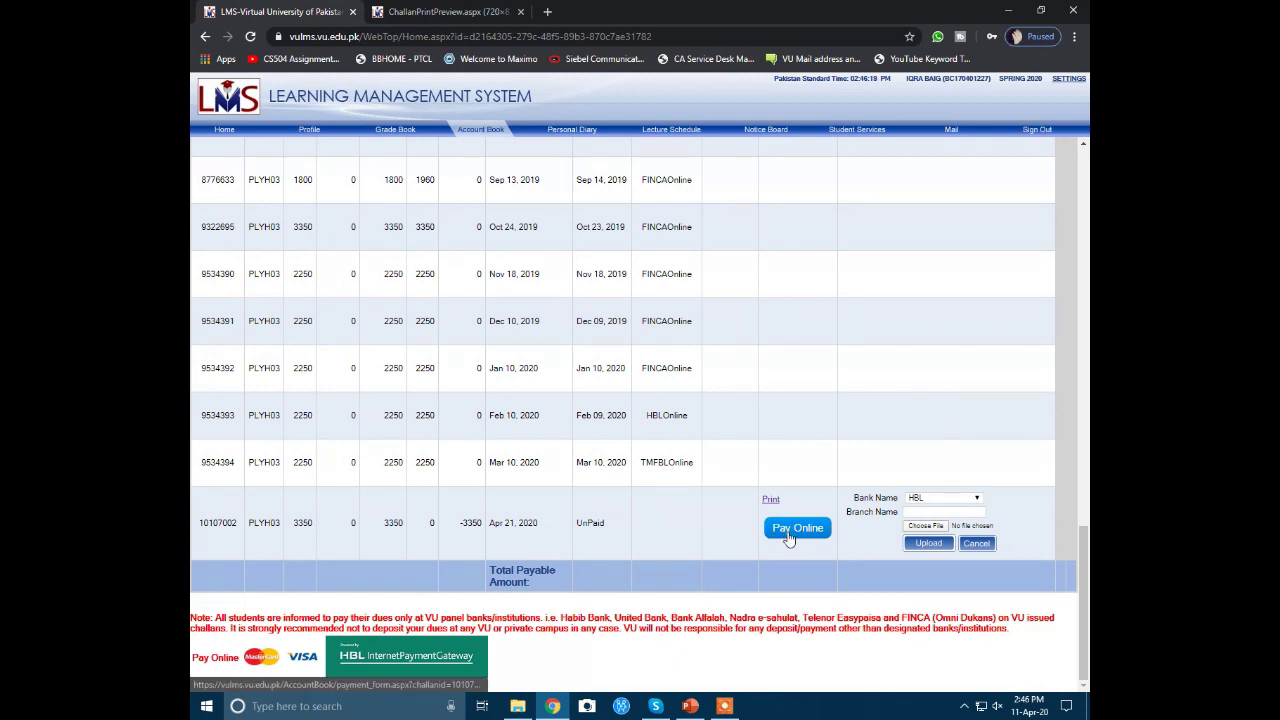
{"action": "left_click", "coordinate": [795, 530]}
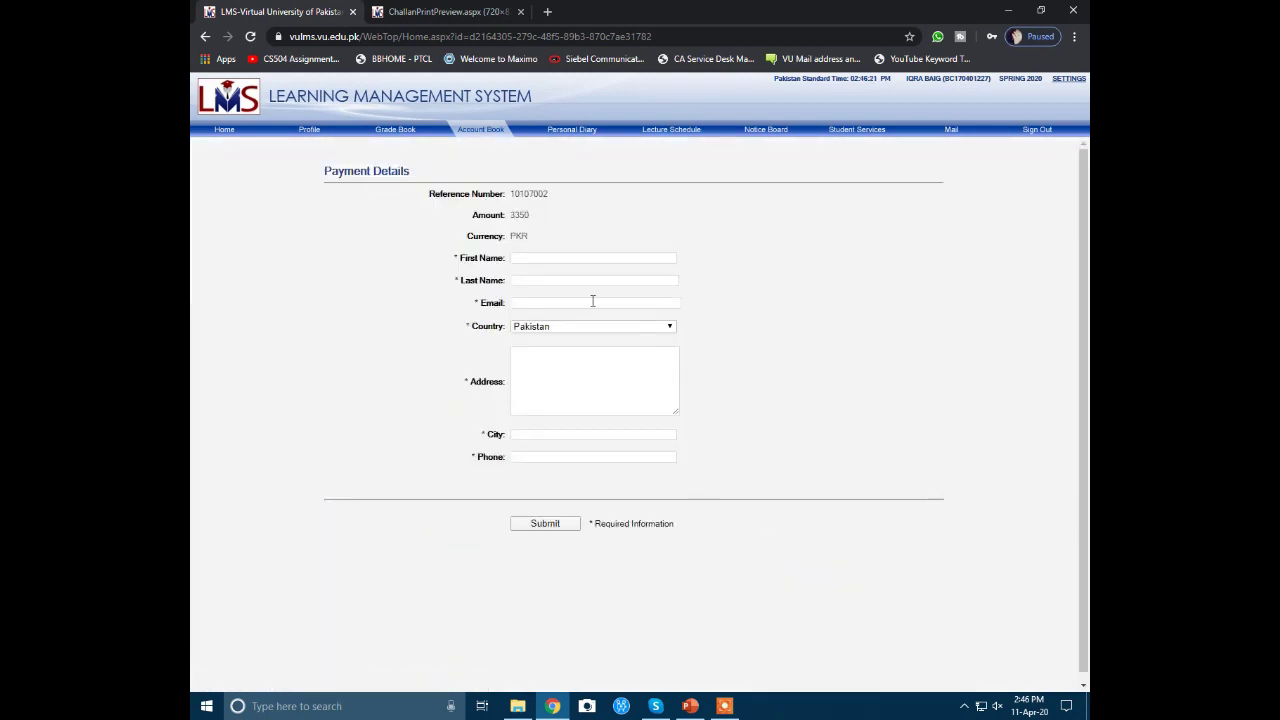
- Fill the billing fields, including email 'sfdfghfg' and phone 68768, and submit
{"action": "left_click", "coordinate": [538, 257]}
{"action": "type", "text": "iqra"}
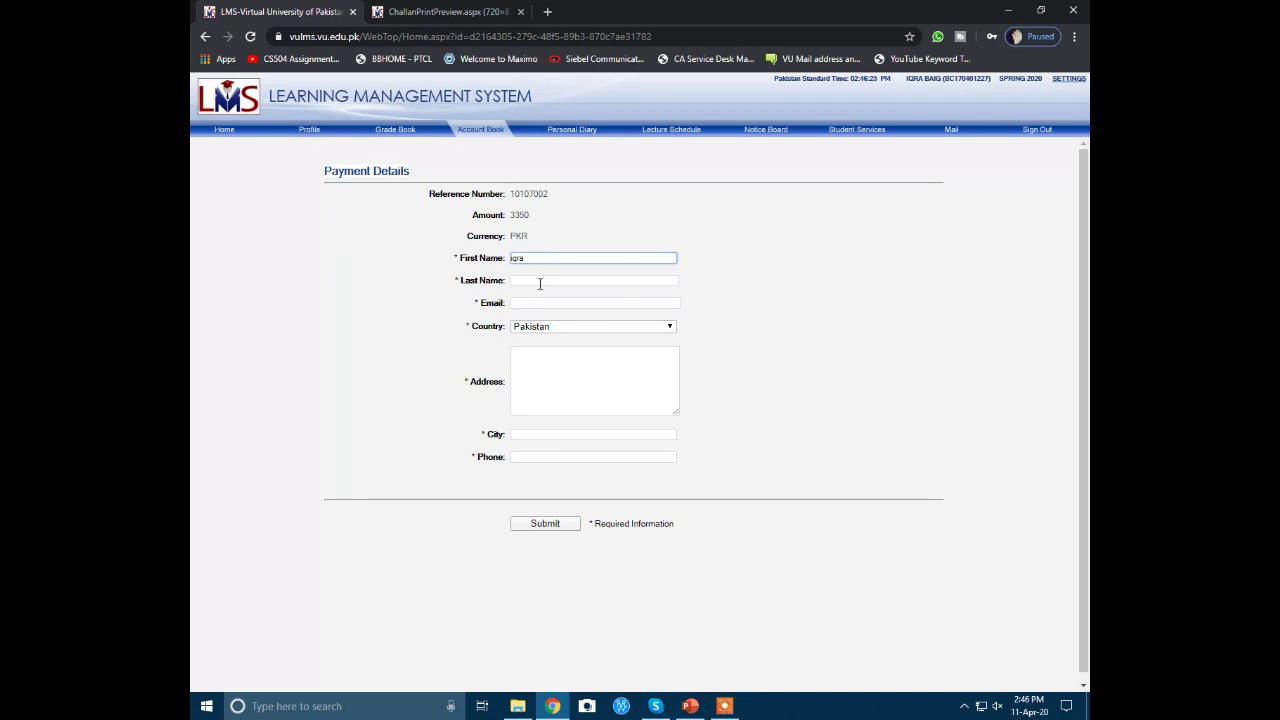
{"action": "left_click", "coordinate": [540, 284]}
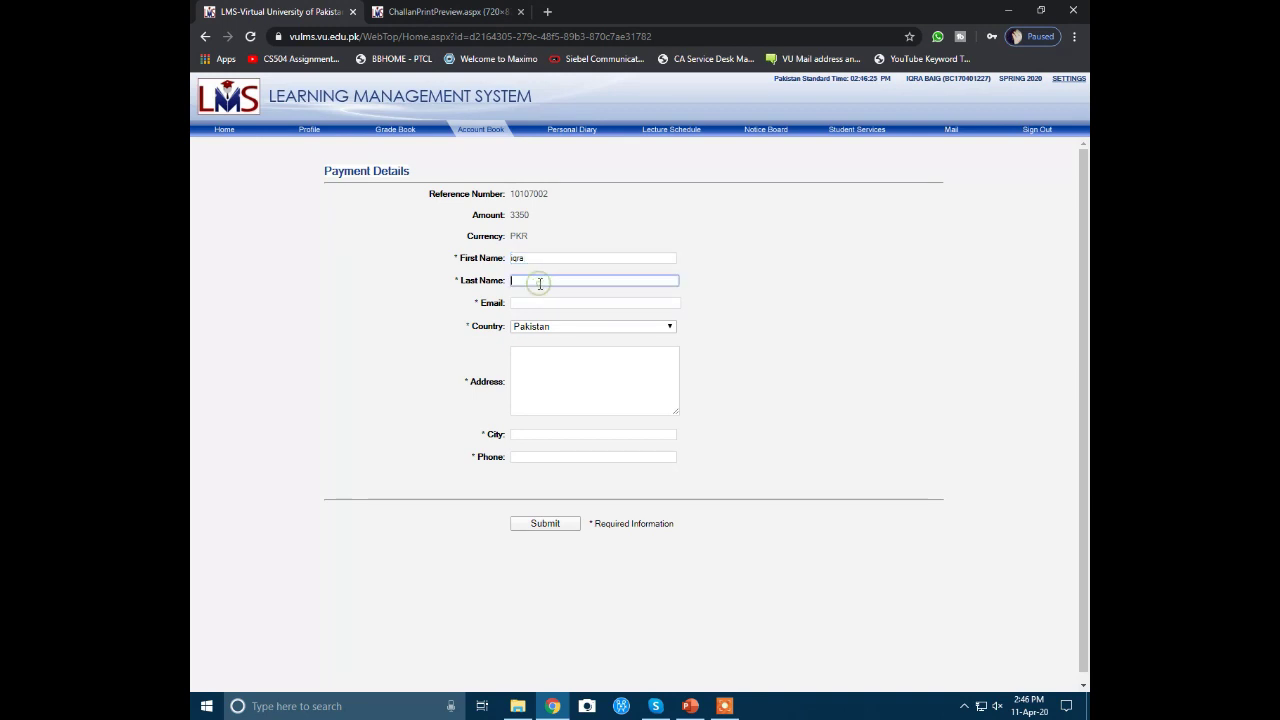
{"action": "left_click", "coordinate": [530, 303]}
{"action": "type", "text": "sf"}
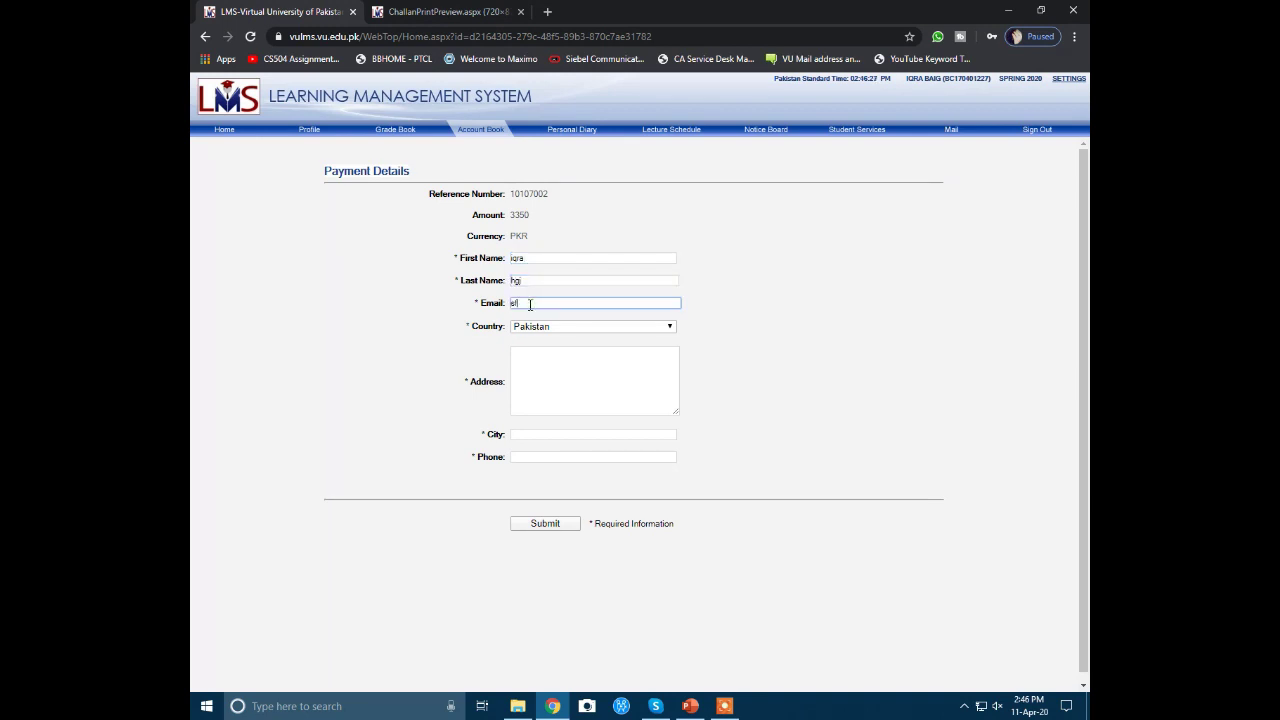
{"action": "type", "text": "dfghfg"}
{"action": "left_click", "coordinate": [568, 374]}
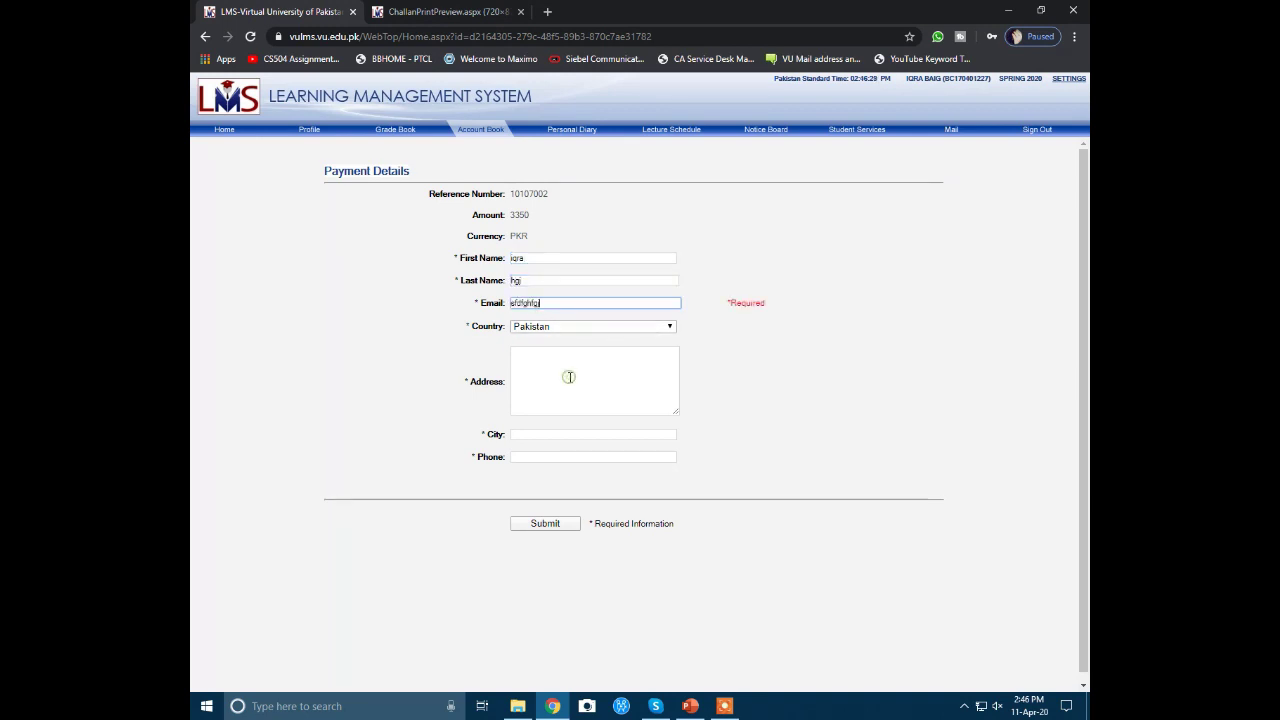
{"action": "type", "text": "tyuyti"}
{"action": "left_click", "coordinate": [532, 432]}
{"action": "type", "text": "57667"}
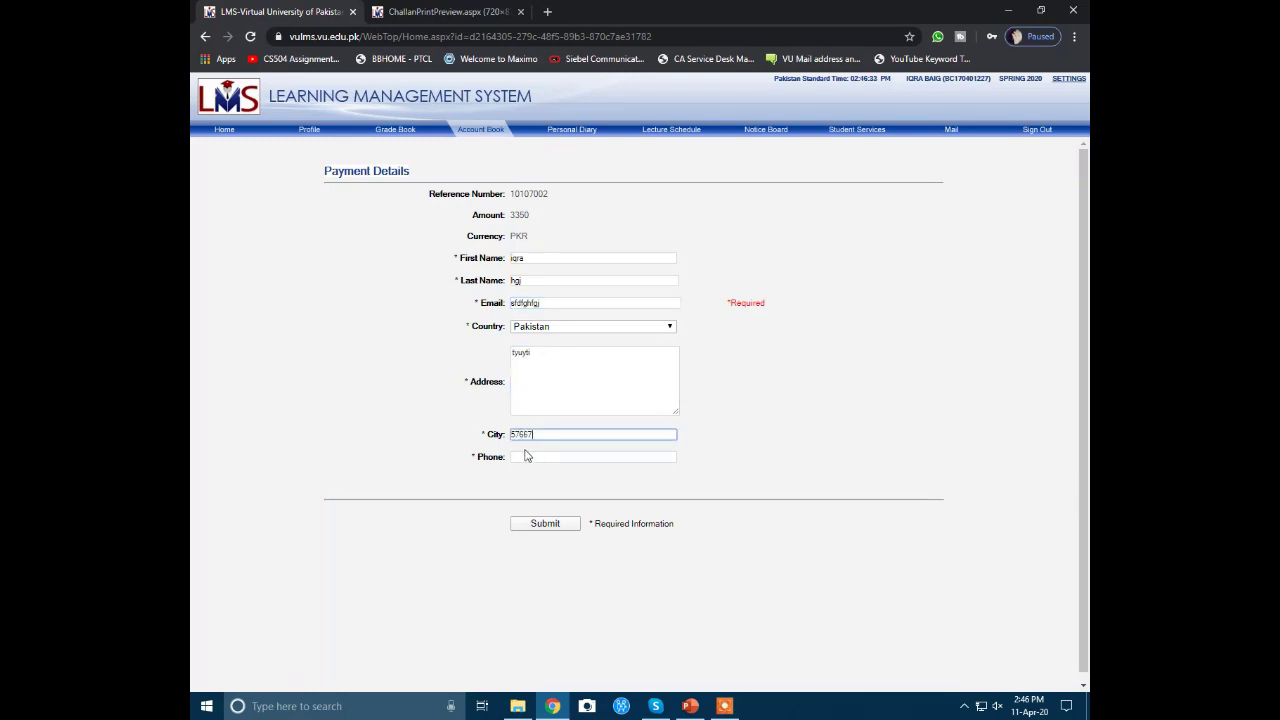
{"action": "left_click", "coordinate": [527, 456]}
{"action": "type", "text": "68768"}
{"action": "left_click", "coordinate": [545, 524]}
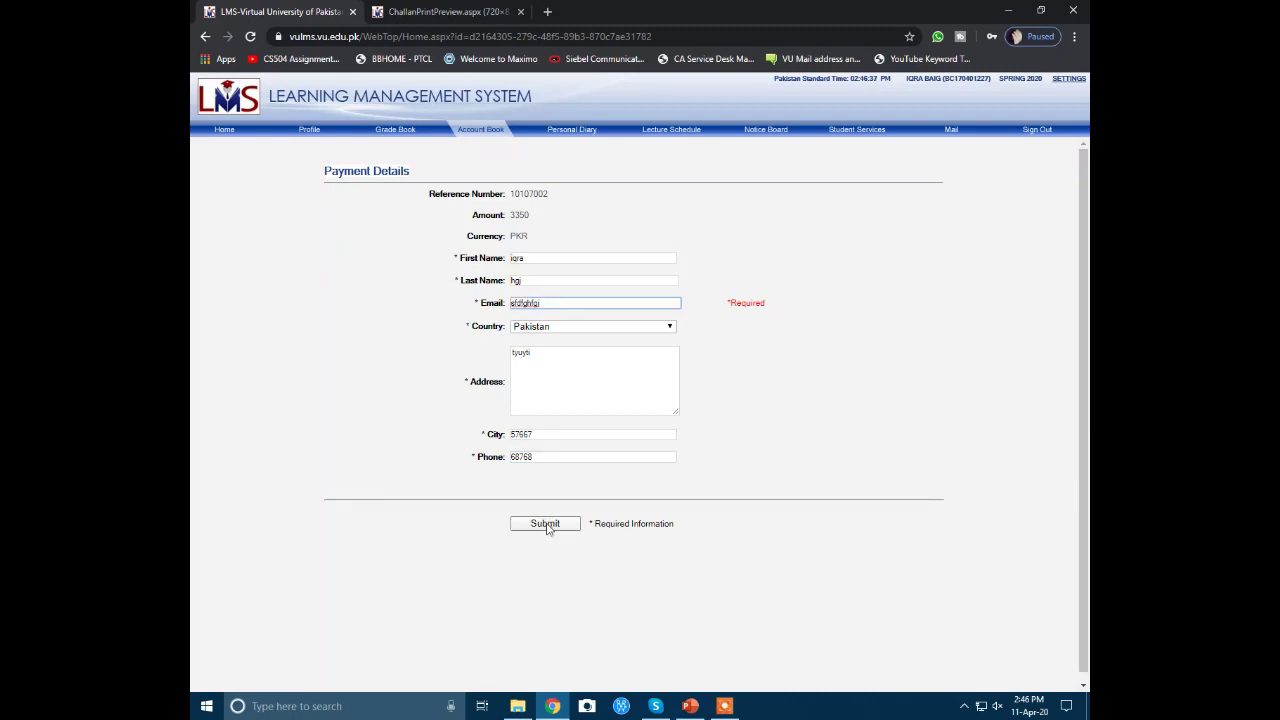
- Correct the invalid email entry and resubmit the payment details
{"action": "left_click", "coordinate": [557, 302]}
{"action": "key", "text": "BackSpace"}
{"action": "key", "text": "BackSpace"}
{"action": "key", "text": "BackSpace"}
{"action": "key", "text": "BackSpace"}
{"action": "key", "text": "BackSpace"}
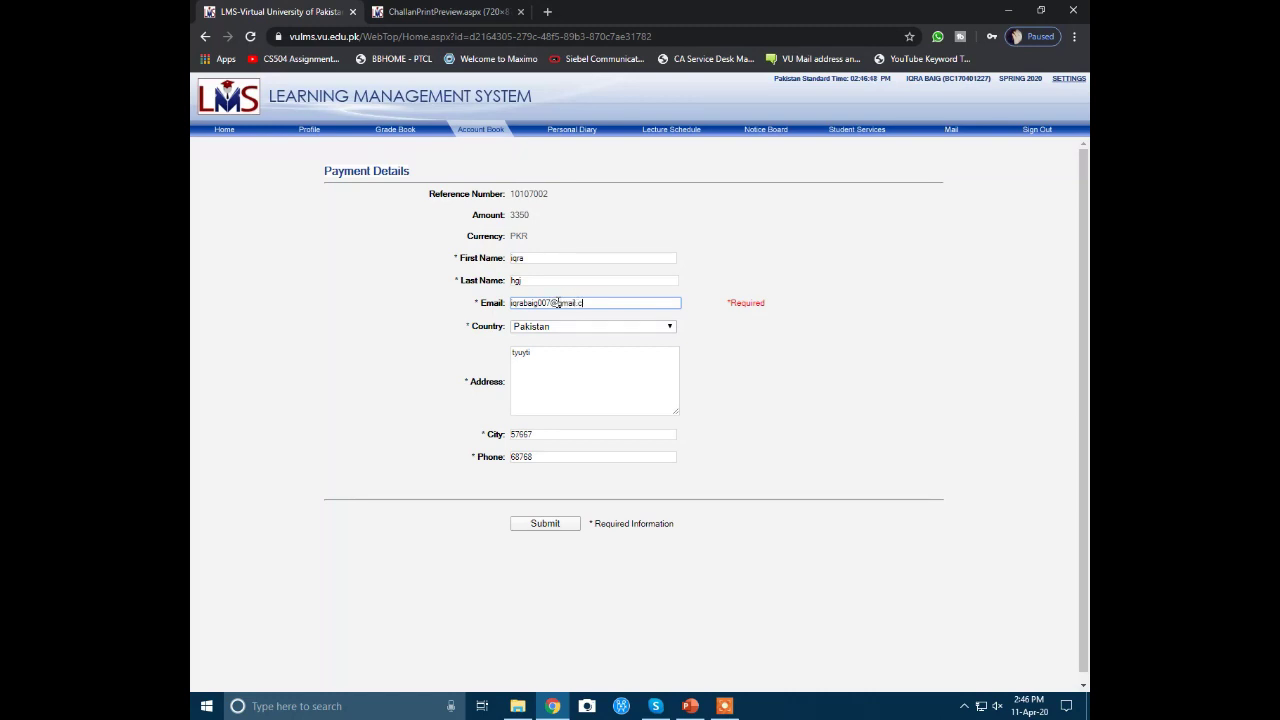
{"action": "left_click", "coordinate": [544, 528]}
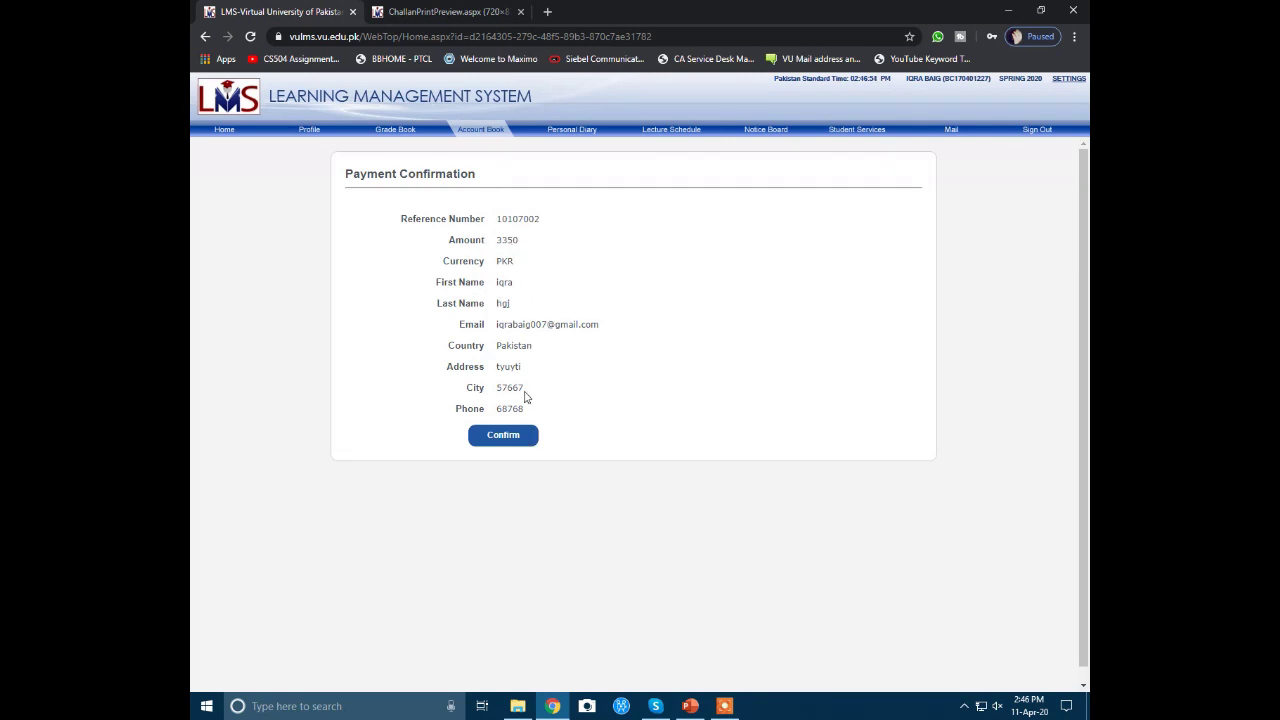
- Confirm the Rs 3350 payment, get the system error, and return to the LMS home page
{"action": "left_click", "coordinate": [505, 438]}
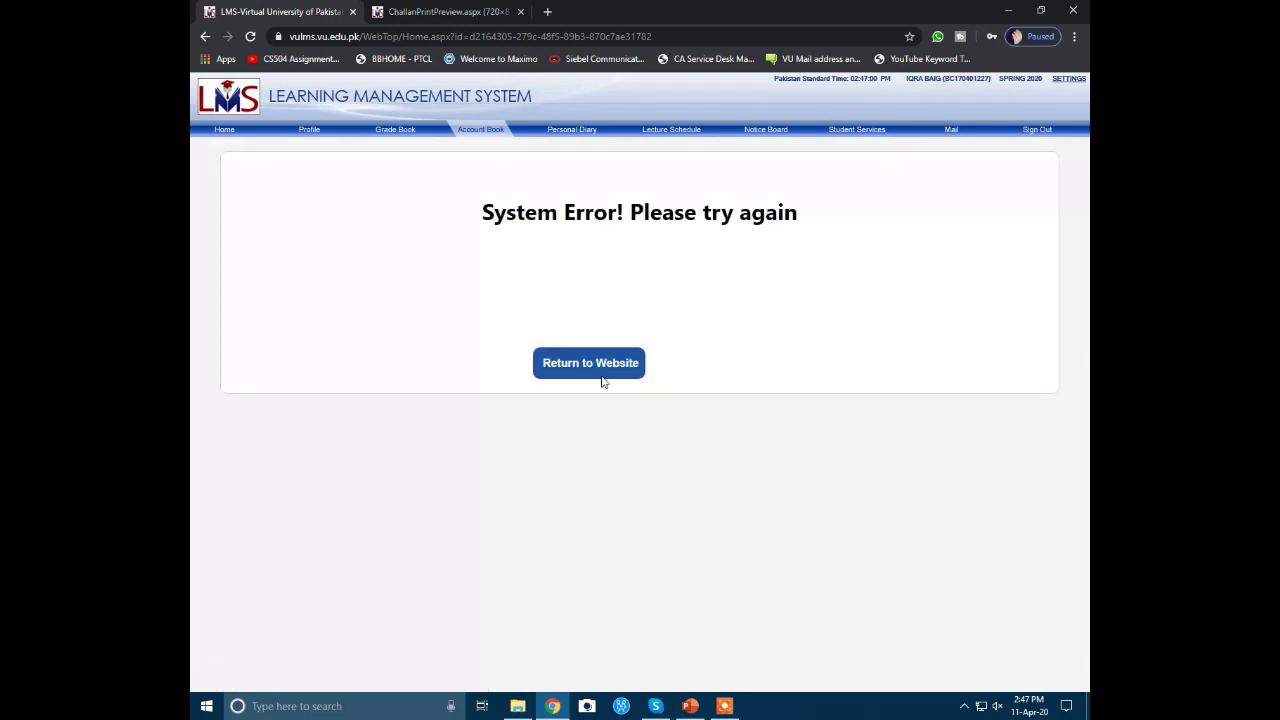
{"action": "left_click", "coordinate": [230, 132]}
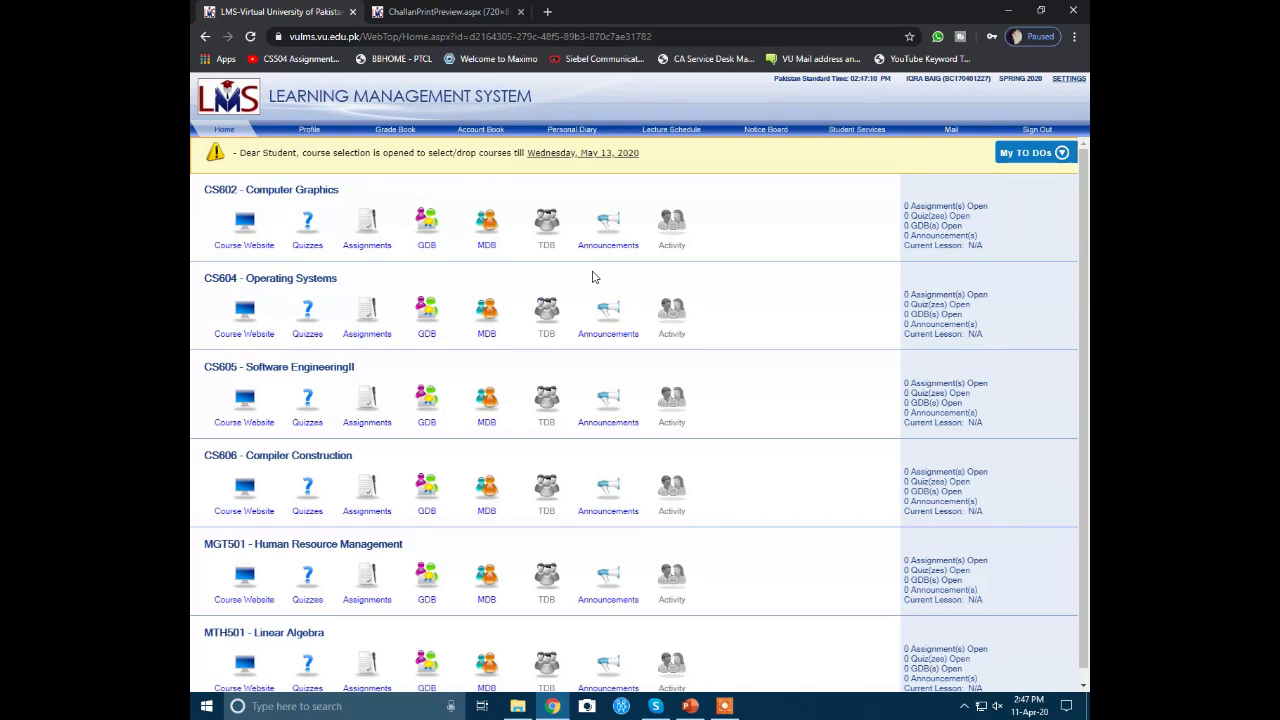
{"action": "left_click", "coordinate": [548, 10]}
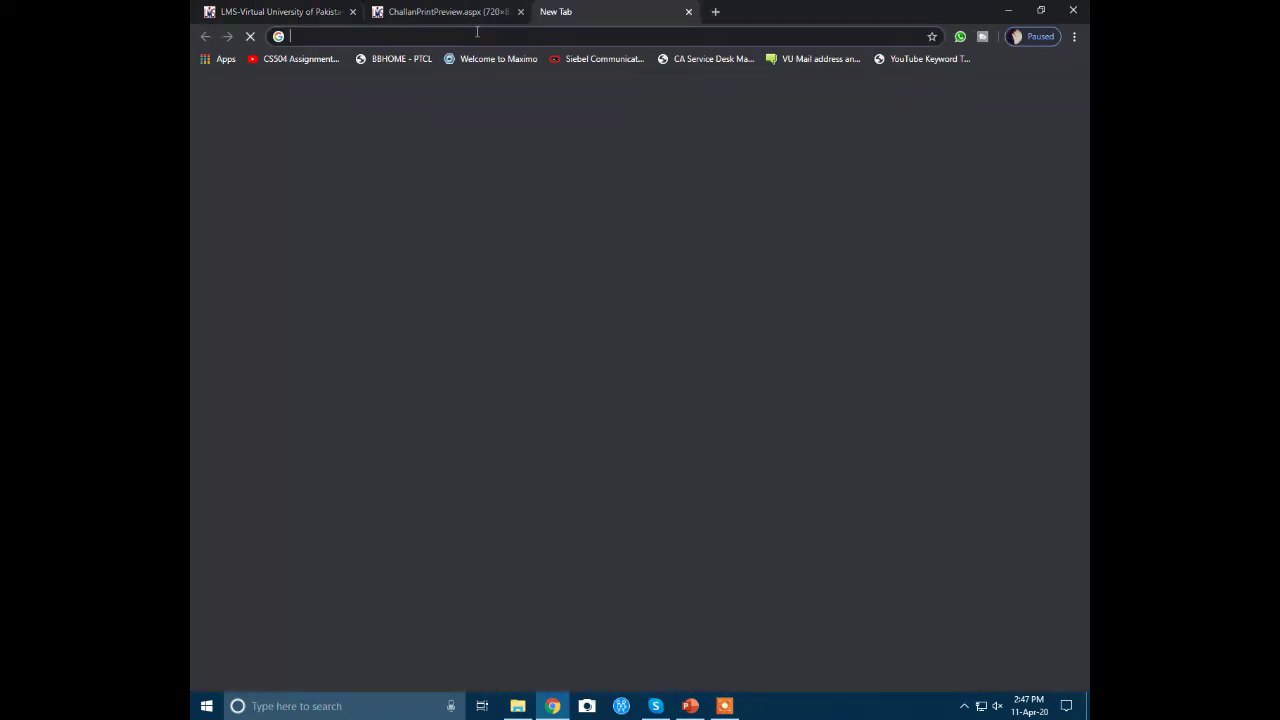
- Load vu.edu.pk and go to the Admissions Fee Structure page for local students
{"action": "type", "text": "vu.edu.pk"}
{"action": "key", "text": "Return"}
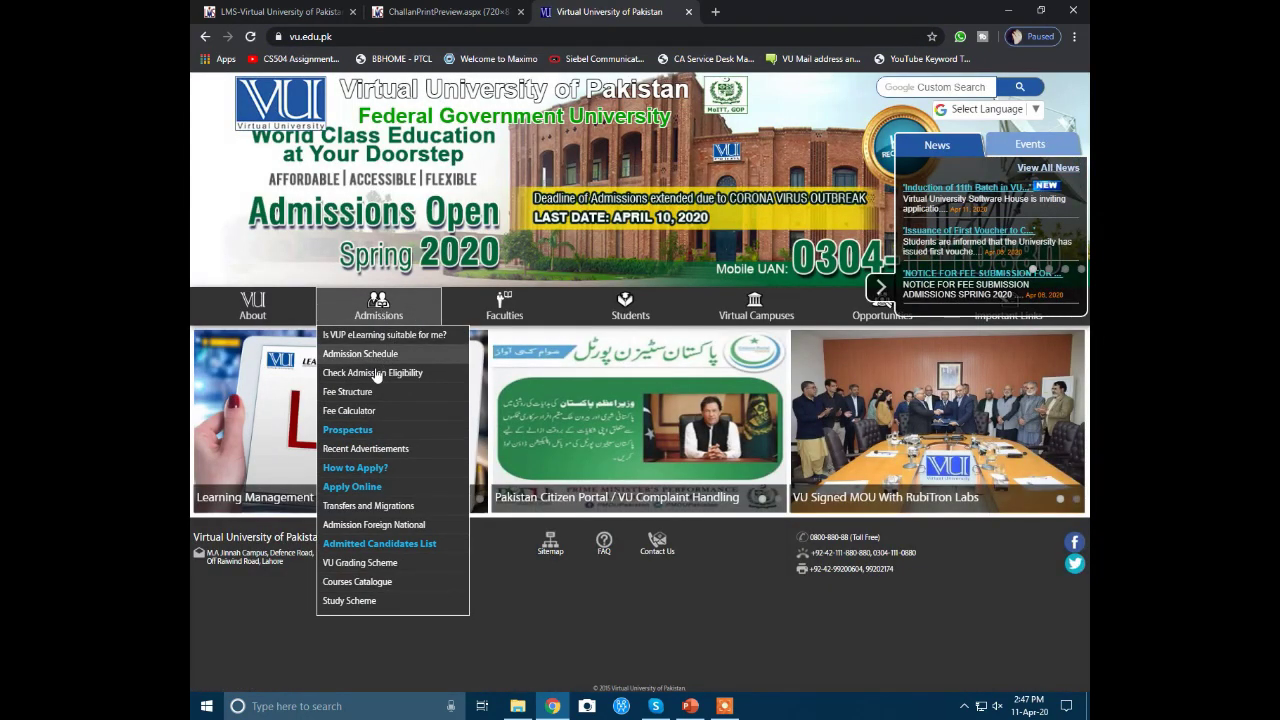
{"action": "left_click", "coordinate": [351, 393]}
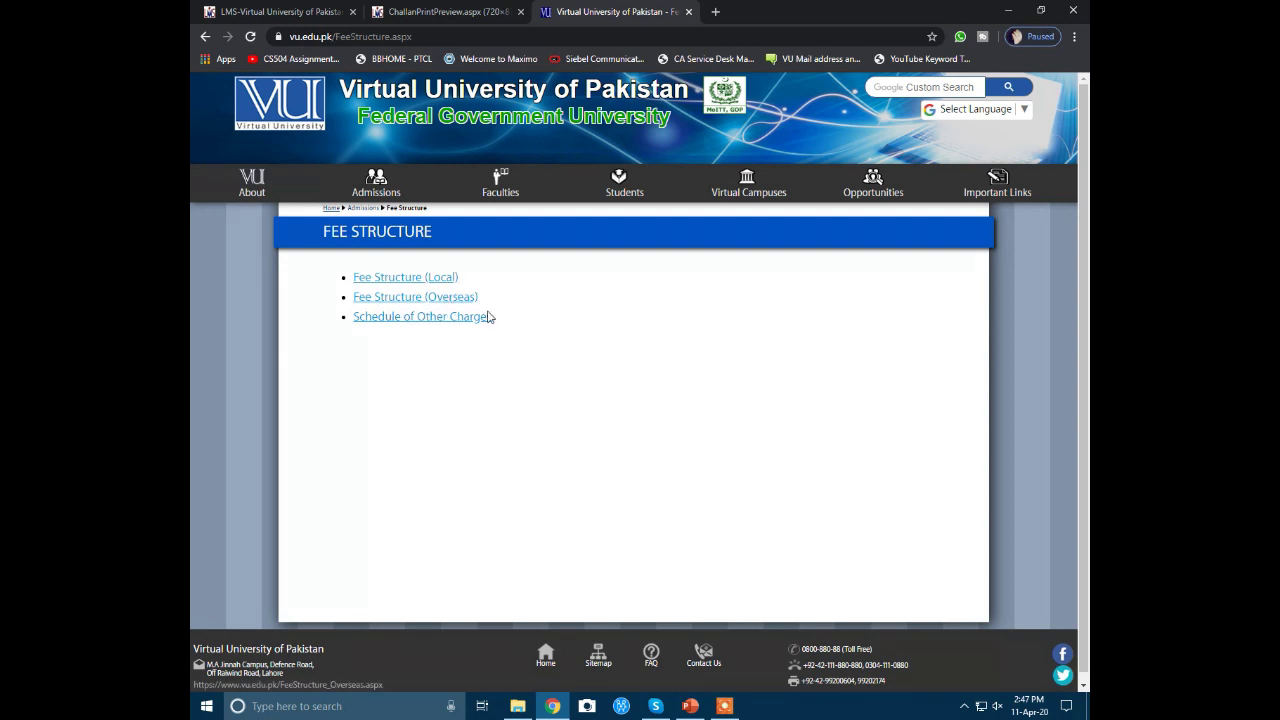
{"action": "left_click", "coordinate": [432, 280]}
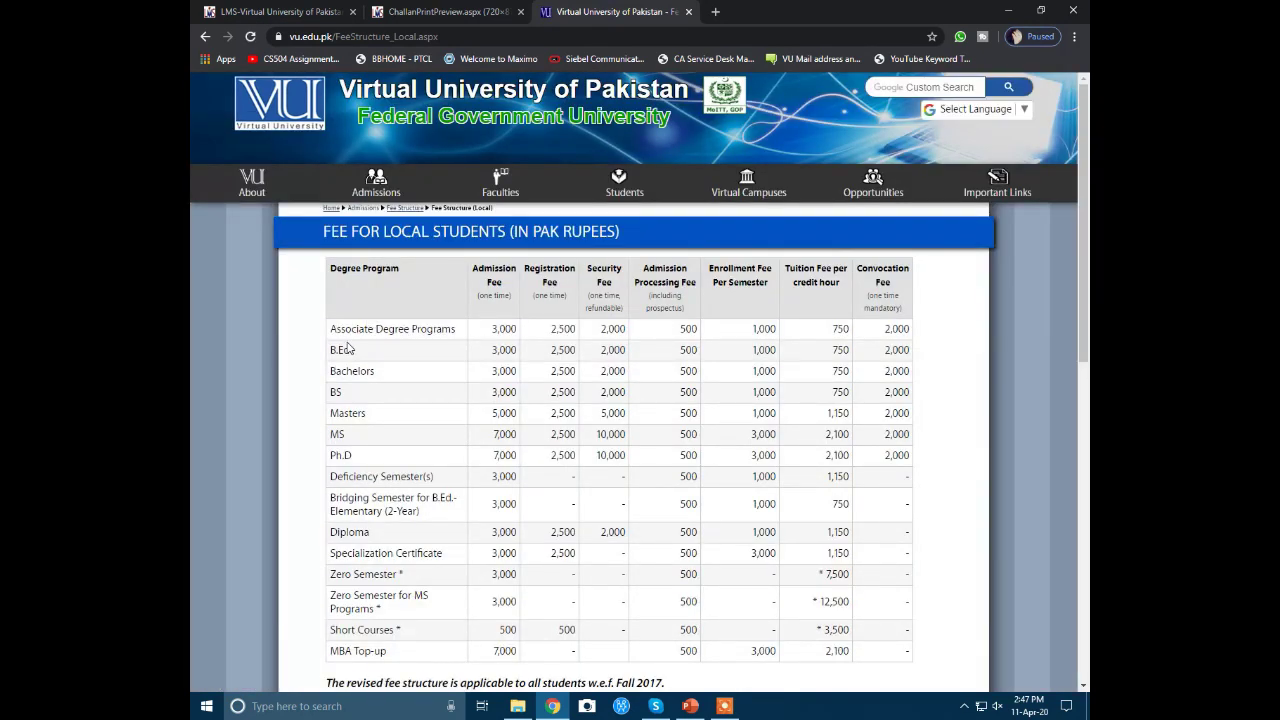
- Highlight the fee rows from Associate Degree Programs to Short Courses, then scroll to the Notes
{"action": "left_click_drag", "start_coordinate": [340, 328], "coordinate": [657, 625]}
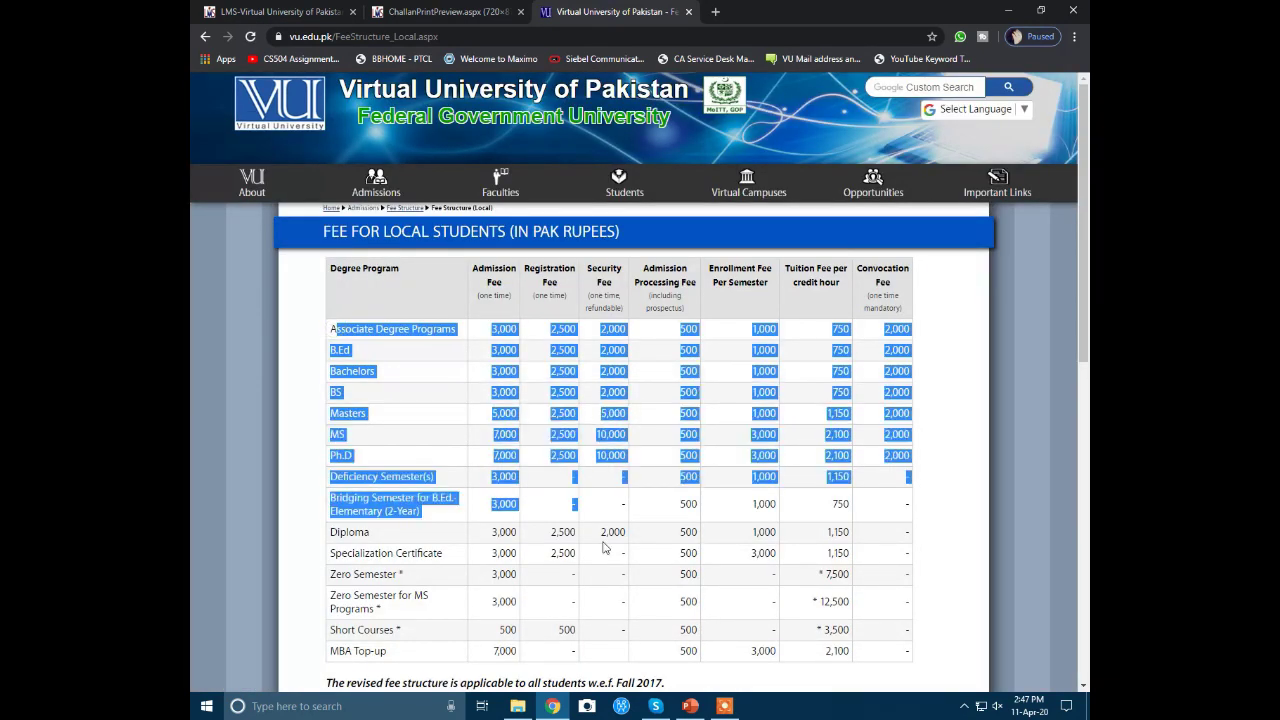
{"action": "left_click", "coordinate": [949, 332]}
{"action": "left_click_drag", "start_coordinate": [1087, 243], "coordinate": [1087, 374]}
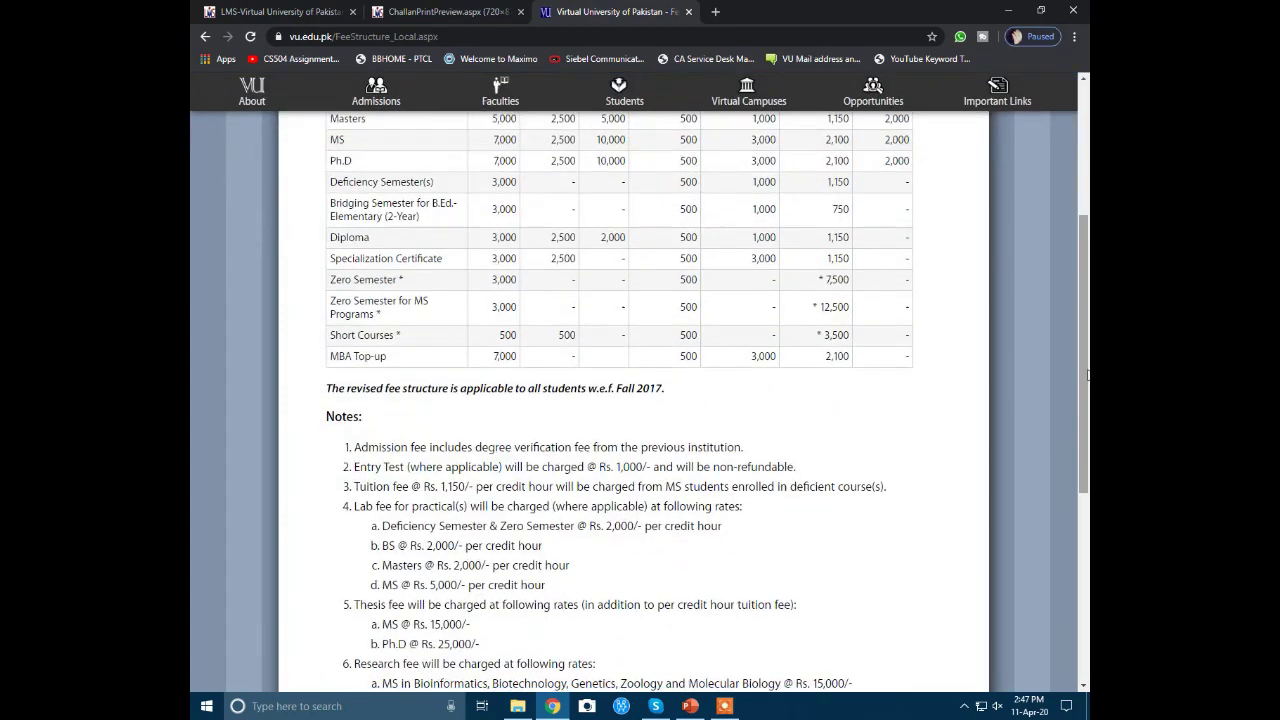